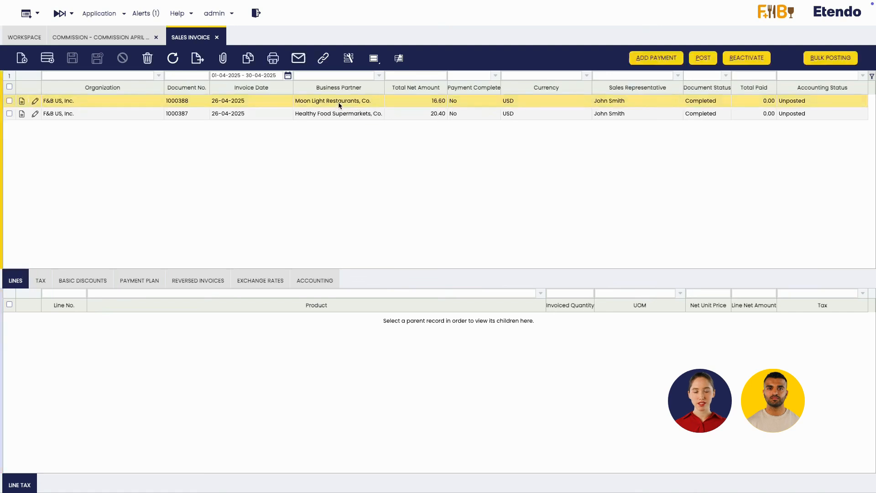
- Review the lines of the two April 2025 sales invoices and return to the April commission record
left_click(335, 104)
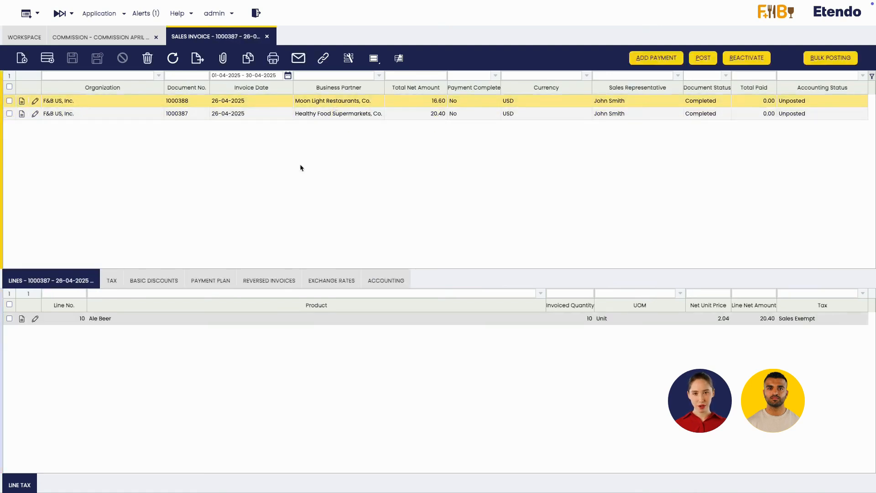
left_click(312, 114)
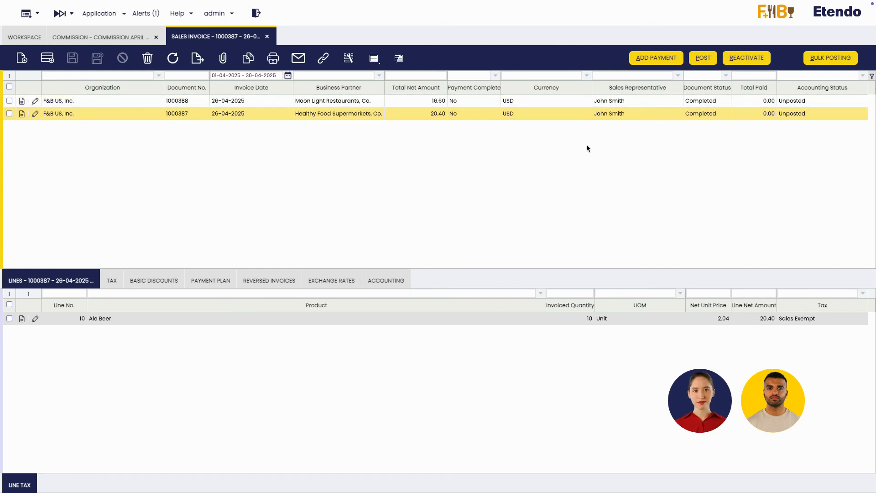
left_click(87, 38)
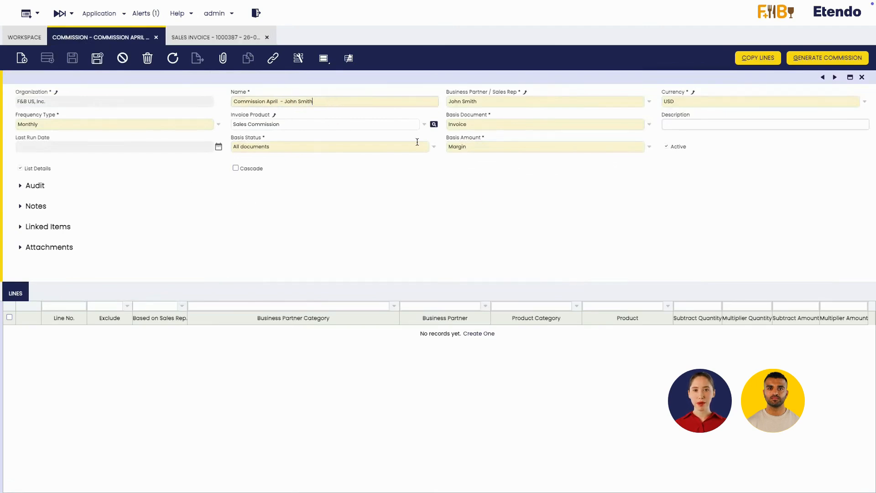
- Set the commission's sales rep, choose Sales Commission as the invoice product, and set the frequency type to Monthly
left_click(596, 99)
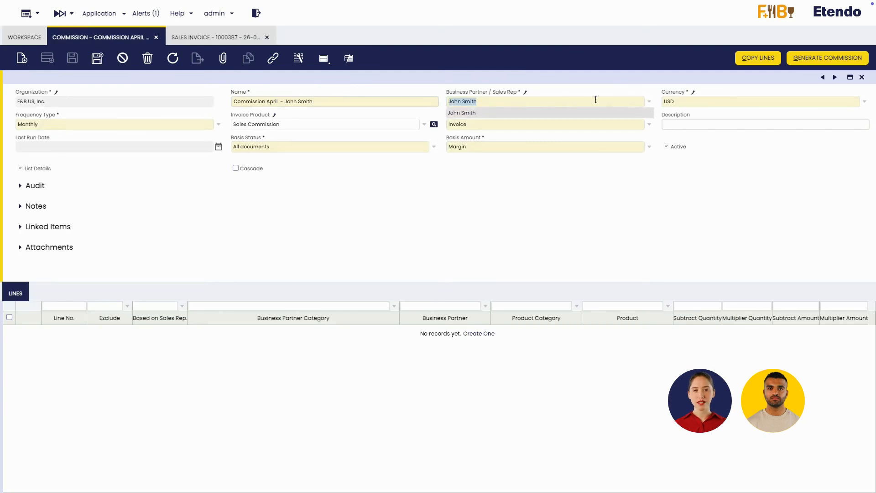
left_click(506, 114)
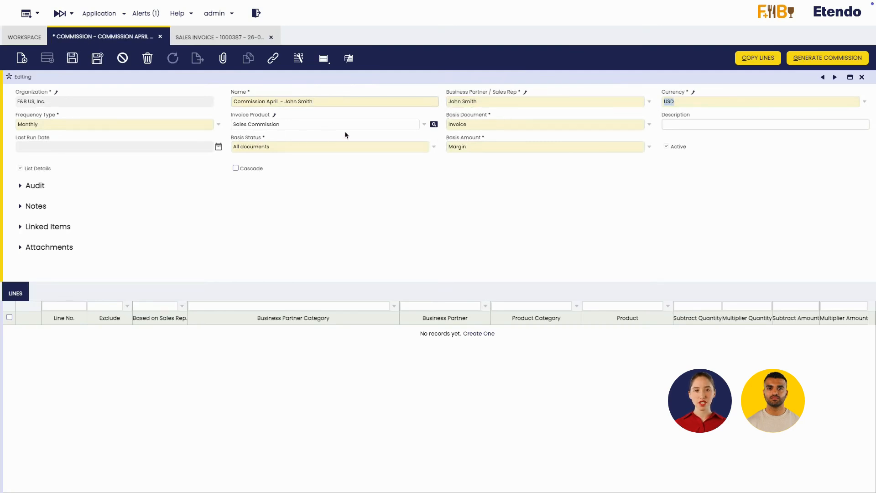
left_click(423, 124)
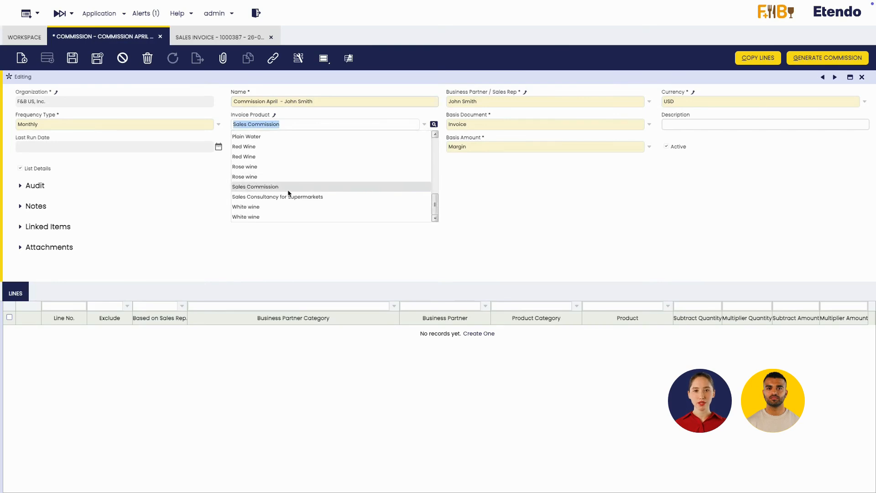
left_click(287, 188)
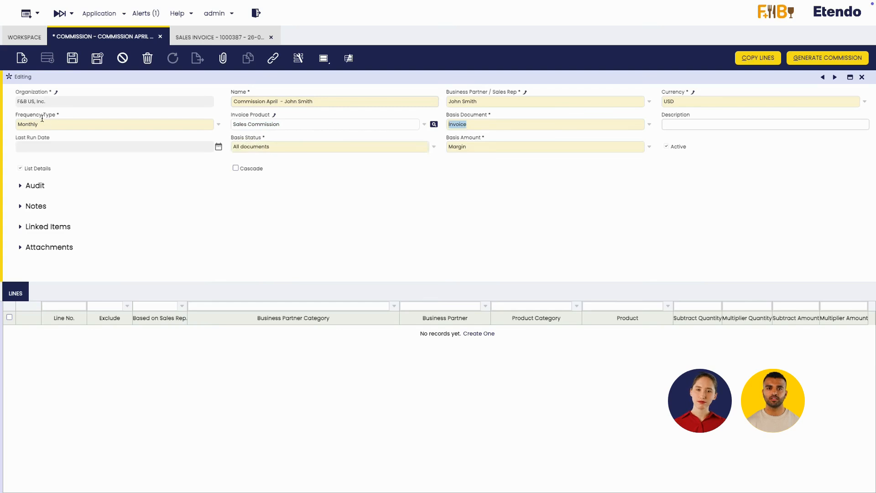
left_click(219, 124)
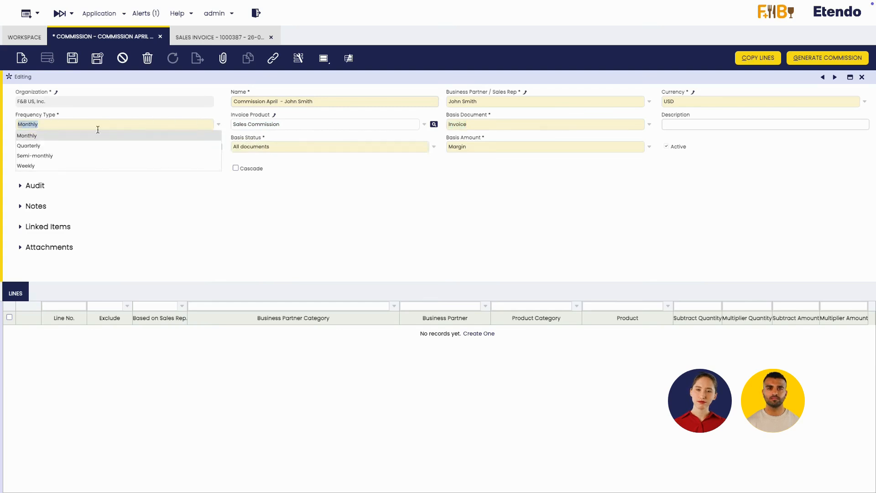
left_click(73, 136)
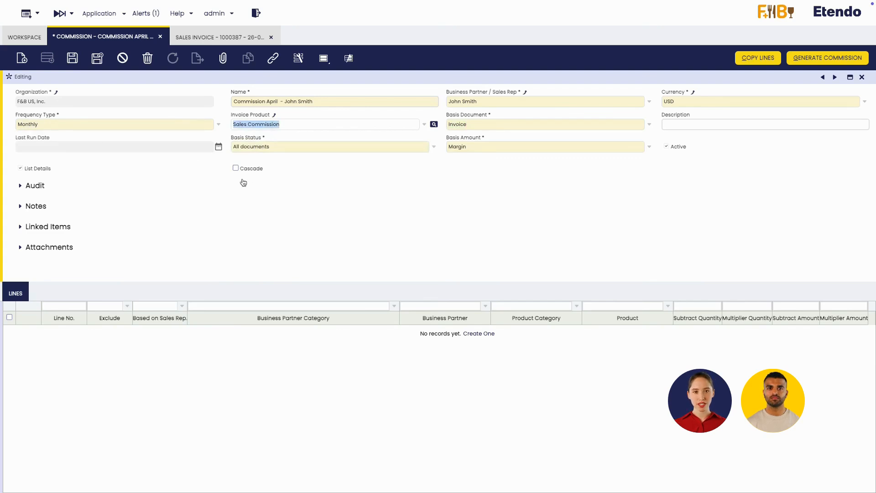
- Set the basis status to All documents, basis document to Invoice and basis amount to Net amount, and save the commission
left_click(433, 146)
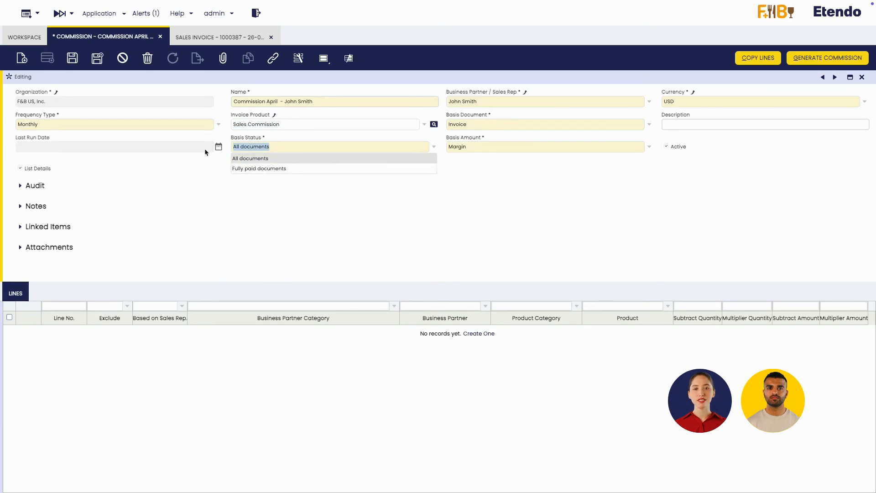
left_click(252, 160)
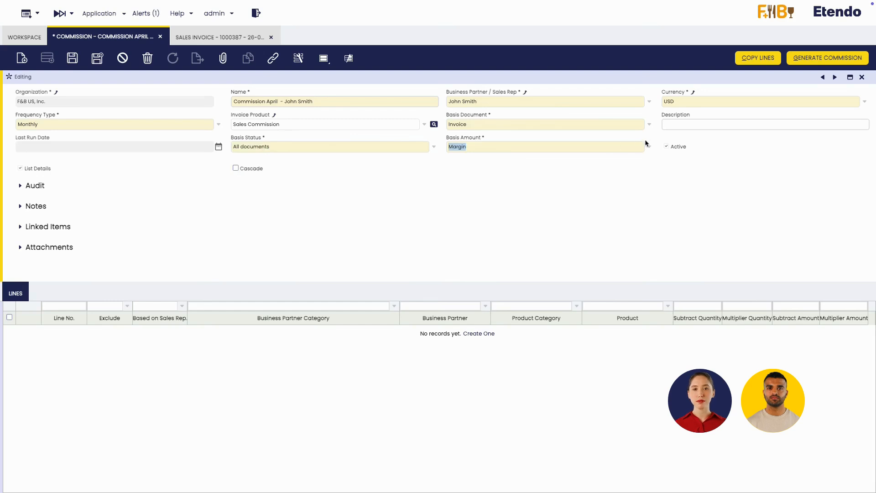
left_click(649, 124)
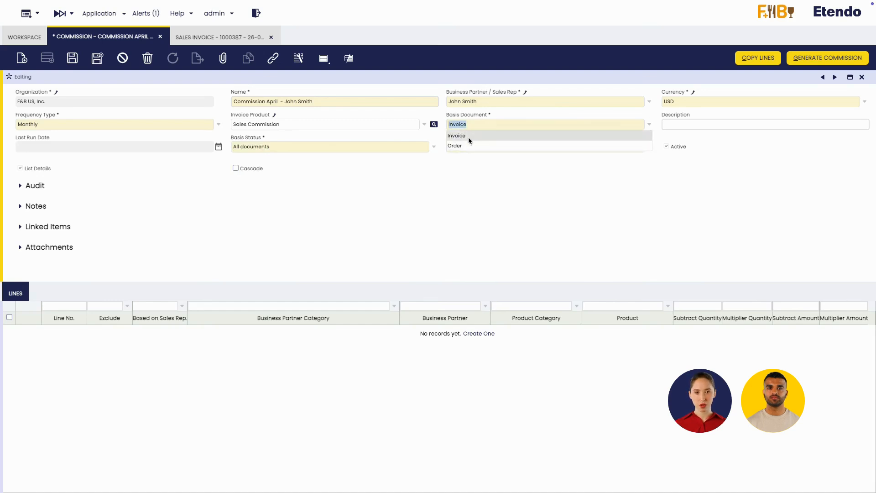
left_click(468, 136)
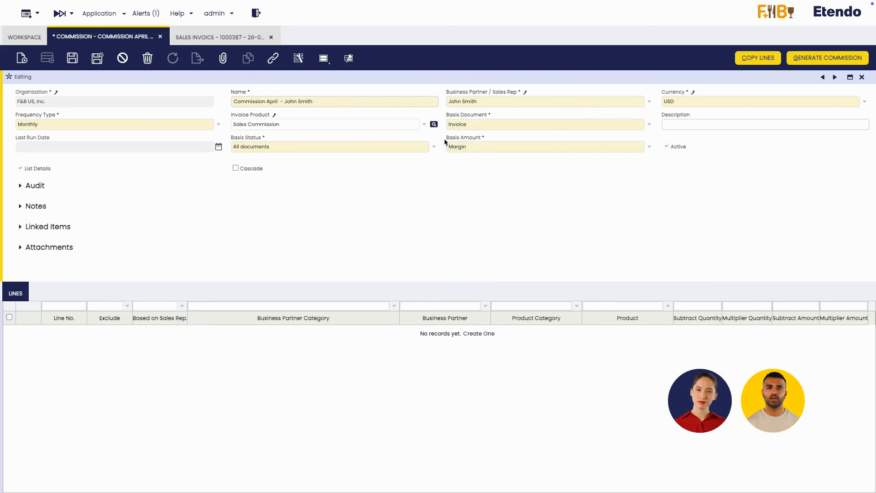
left_click(580, 144)
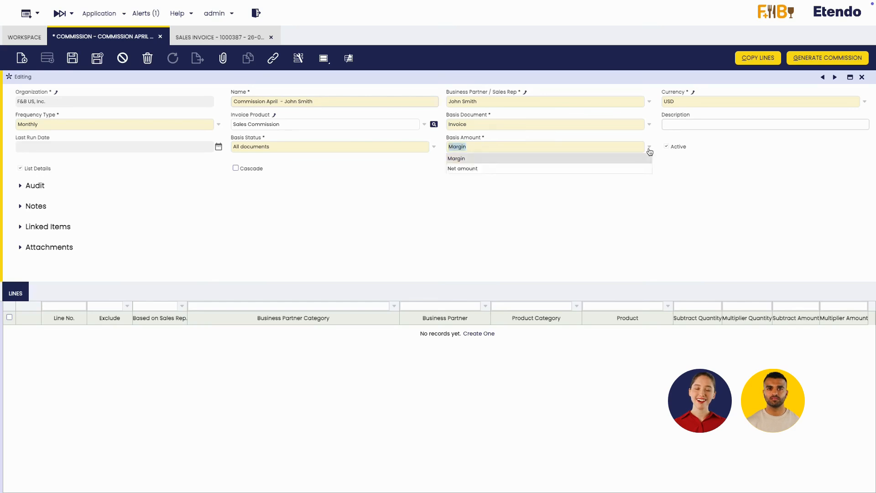
left_click(513, 168)
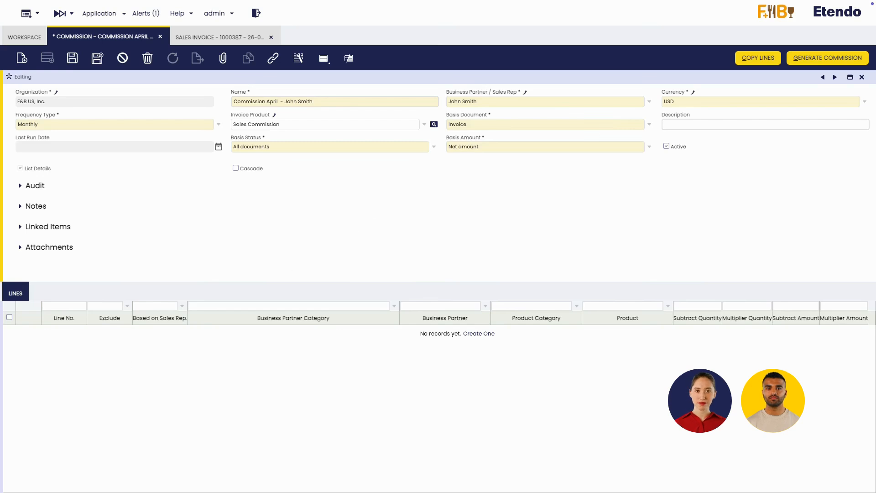
key("ctrl+s")
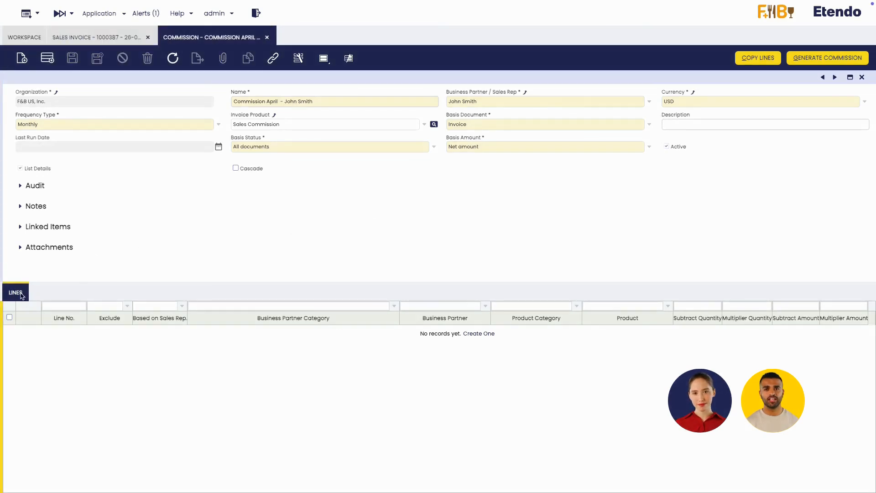
- Add commission line 10 based on the sales rep with product category Alcoholic, and save it
left_click(24, 62)
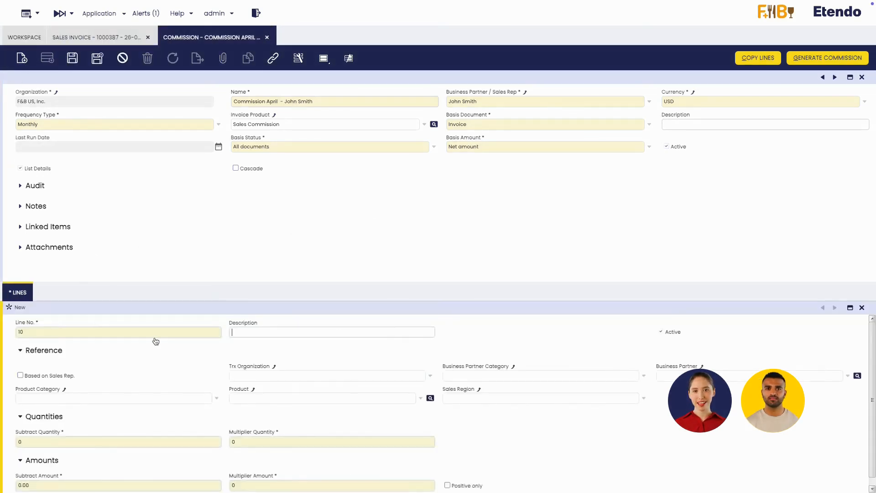
left_click_drag(217, 284, 228, 184)
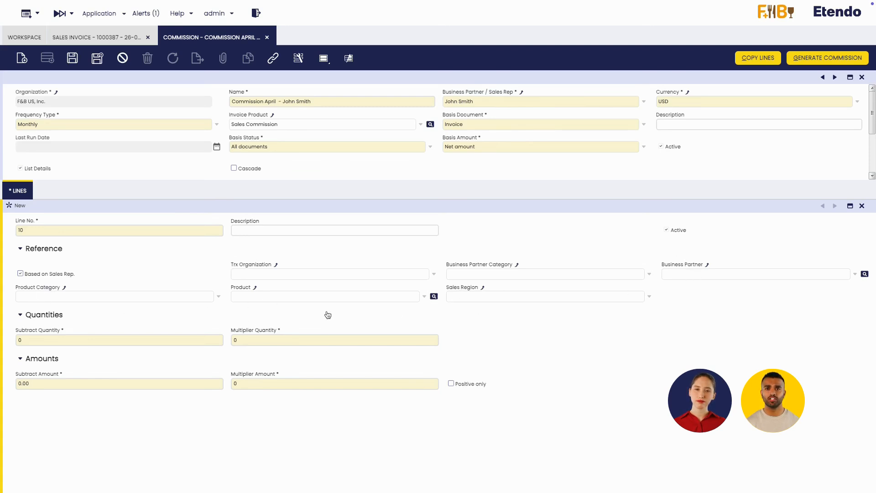
left_click(218, 298)
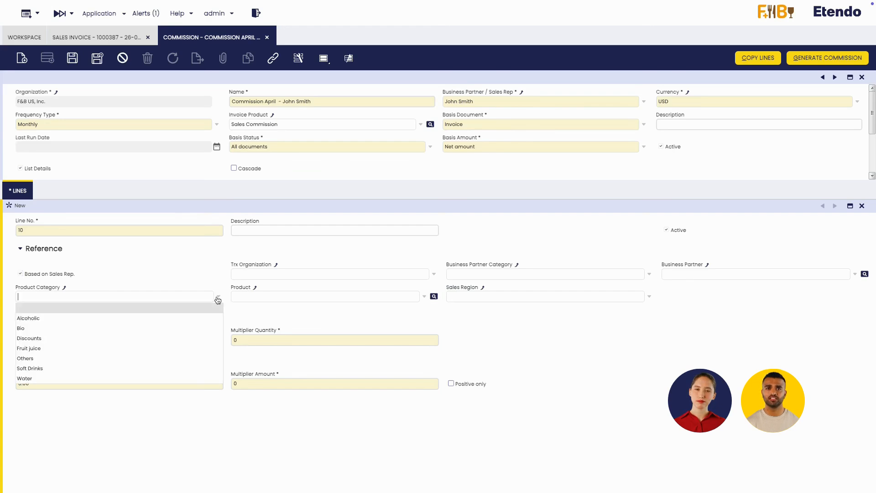
left_click(185, 368)
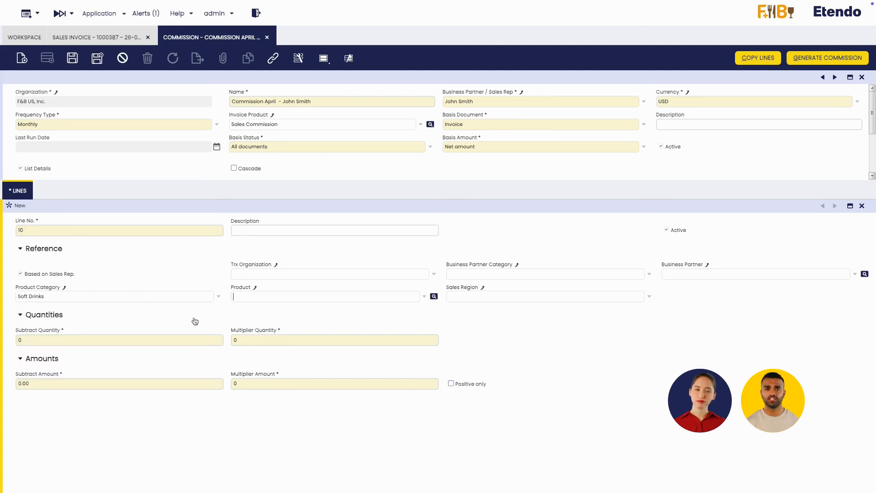
left_click(219, 297)
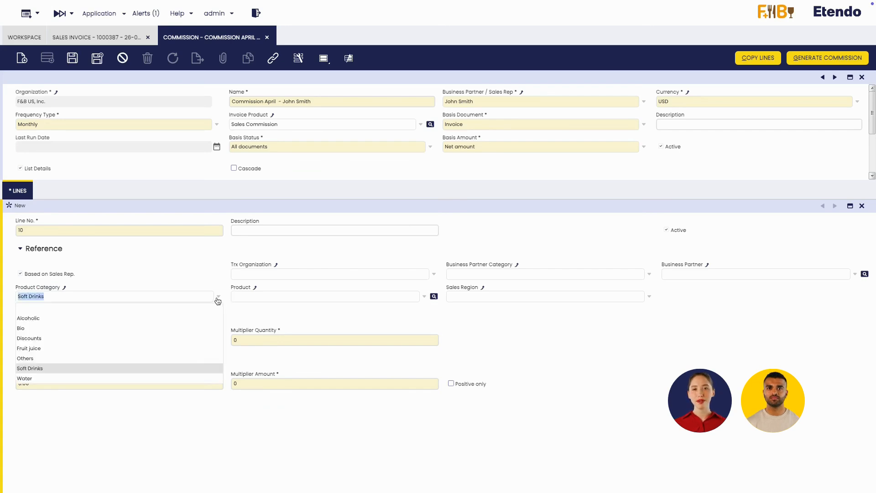
left_click(188, 319)
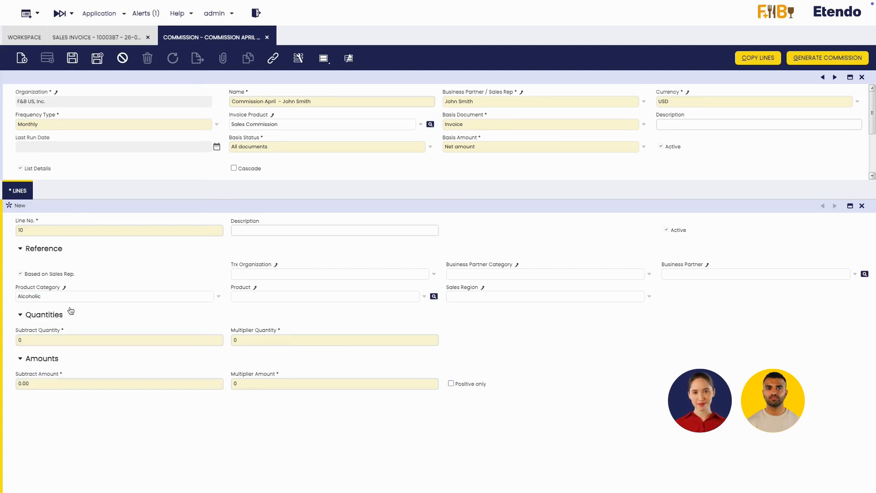
key("ctrl+s")
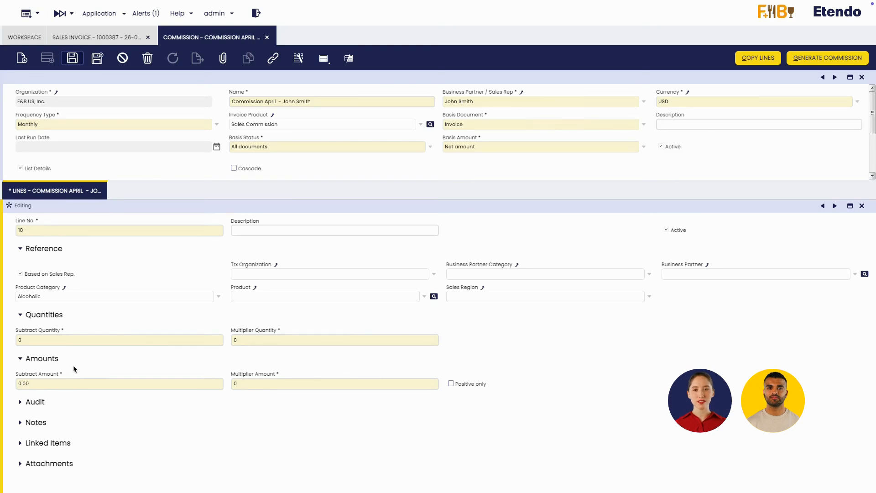
- Set the multiplier amount of the Alcoholic commission line to 0.1 and save the line
left_click(218, 296)
left_click(76, 318)
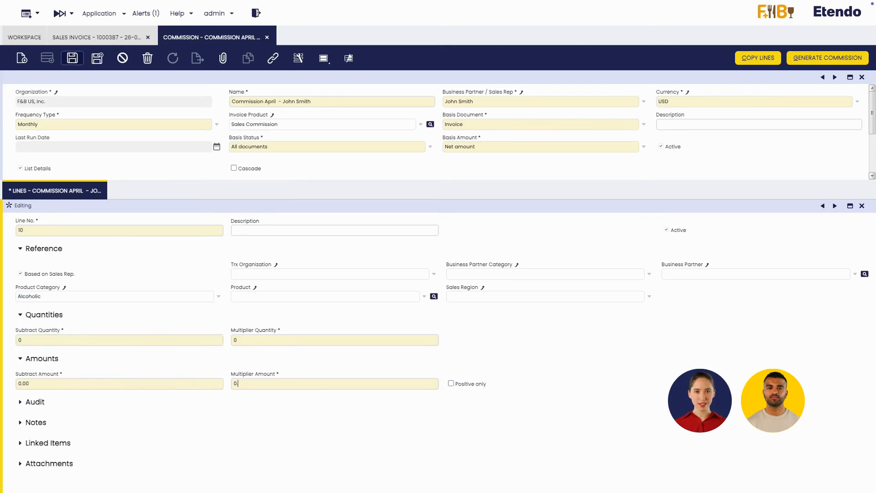
type(".1")
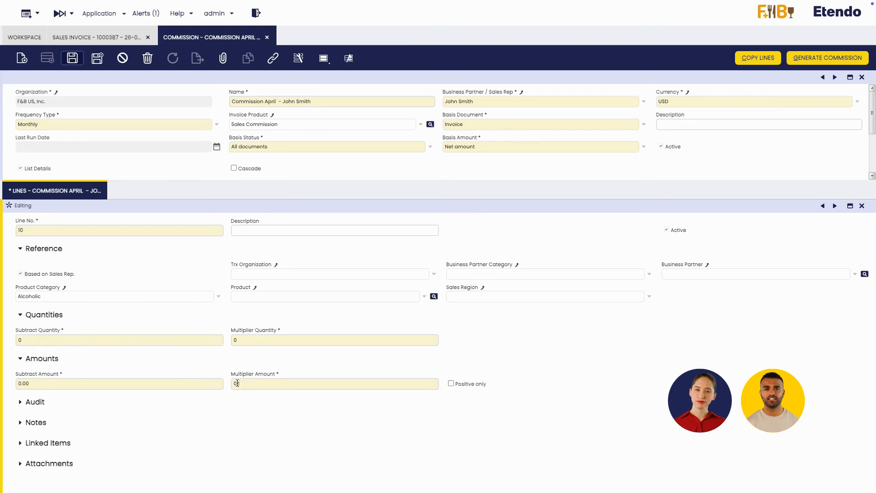
left_click(258, 362)
left_click(258, 362)
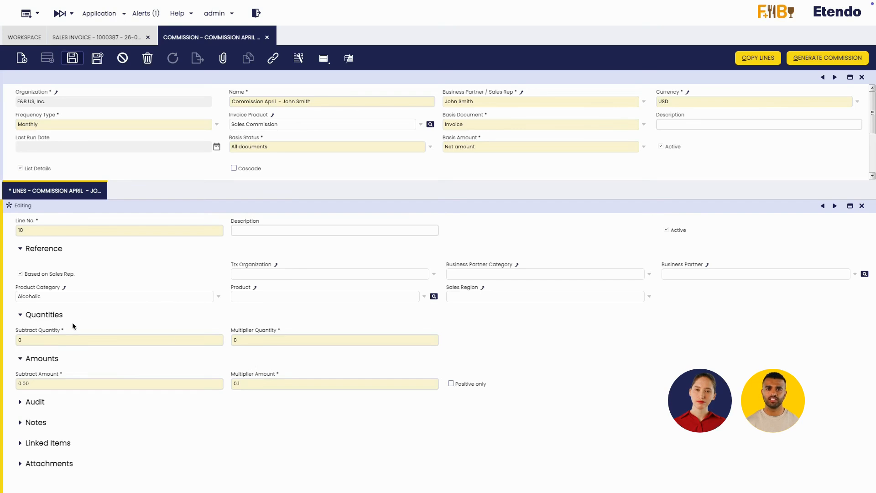
left_click(66, 60)
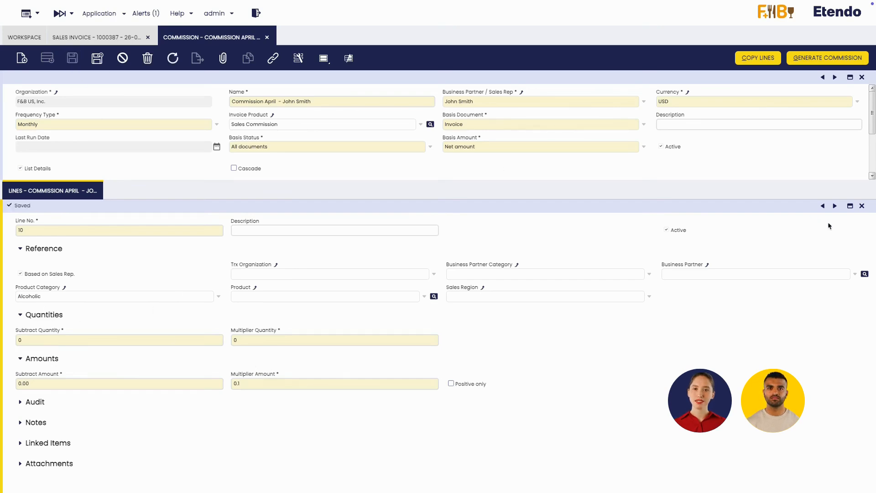
- Open commission line 20, pick Cherry Cola as its product with a multiplier quantity of 1, and save the line
left_click(862, 206)
double_click(171, 247)
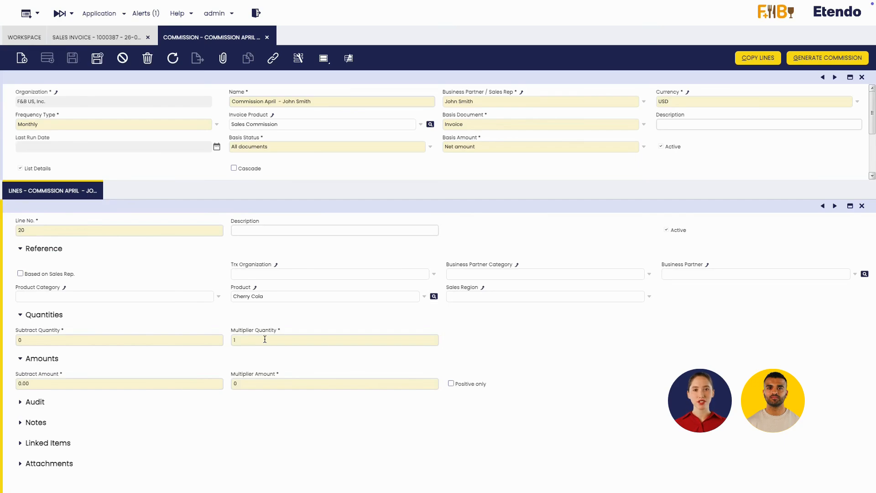
left_click(433, 296)
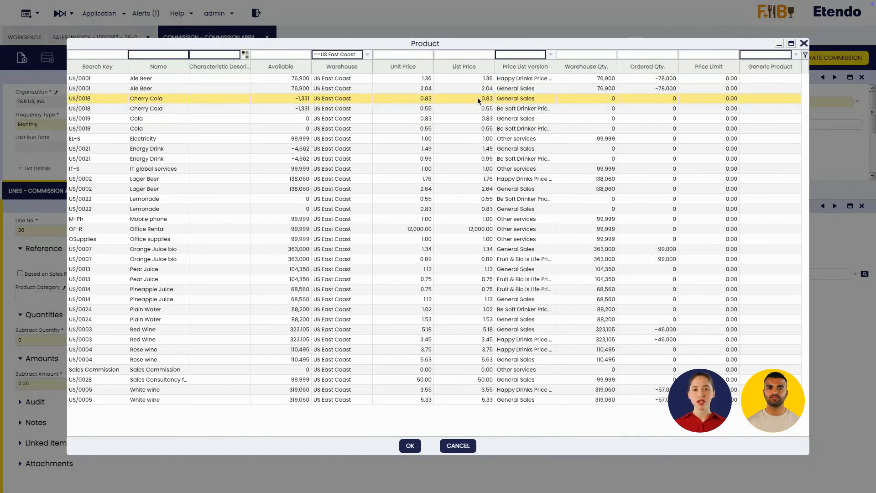
left_click(410, 446)
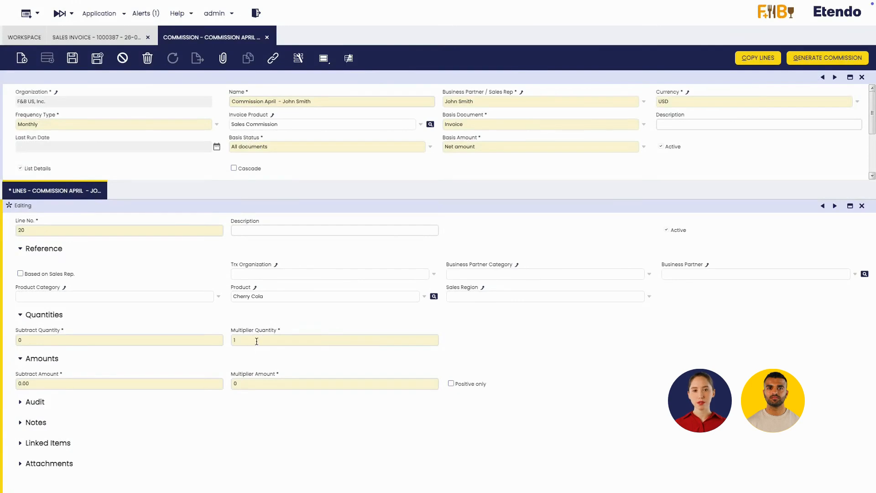
left_click(252, 352)
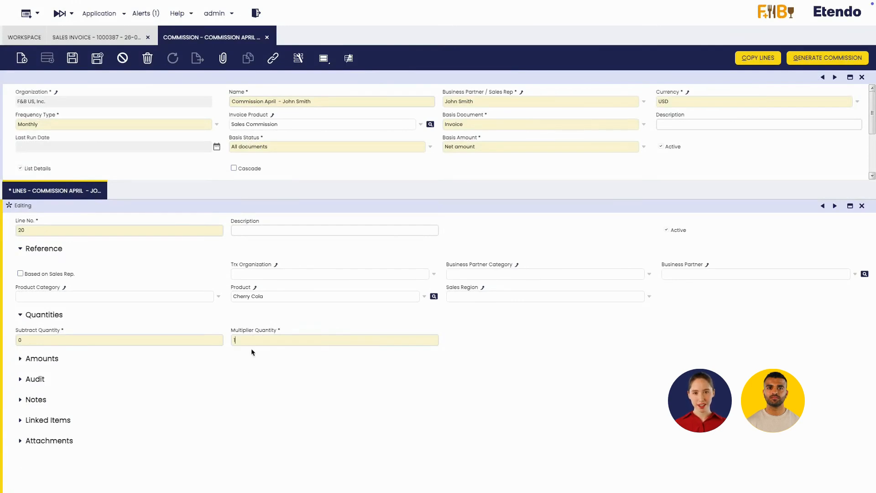
left_click(69, 61)
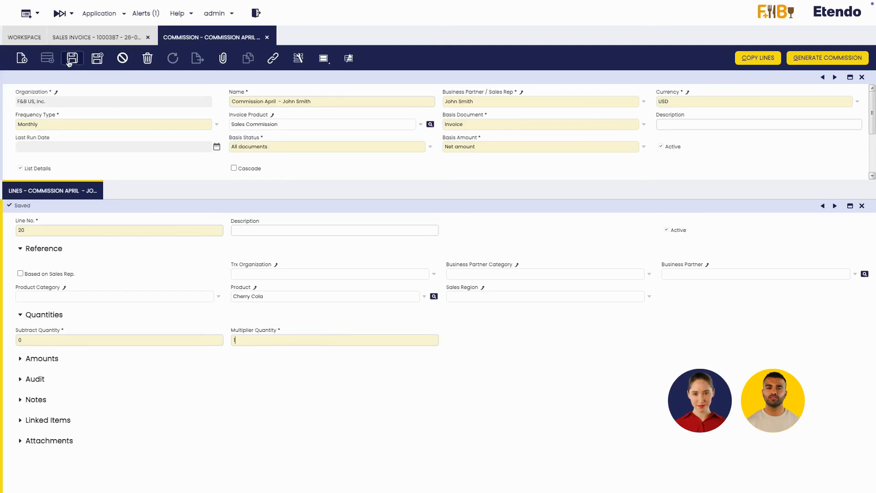
- Return to the commission list and open the April commission marked as Cascade to view its lines
left_click(862, 206)
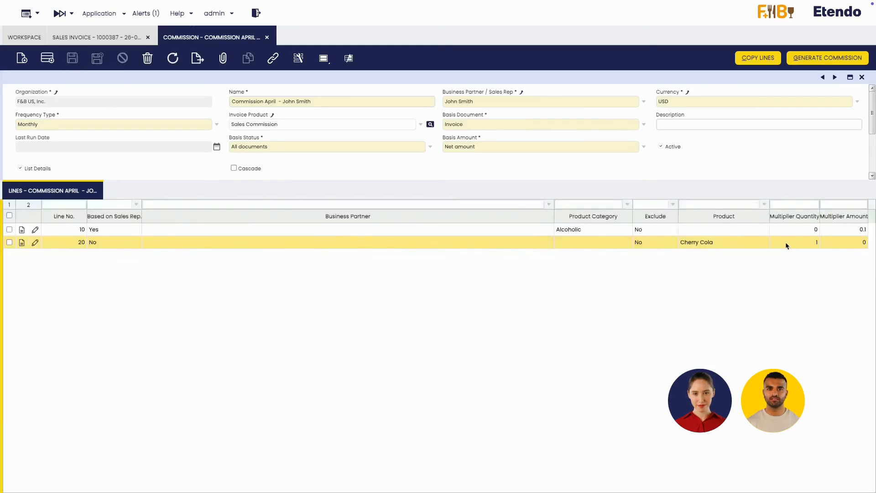
left_click(862, 77)
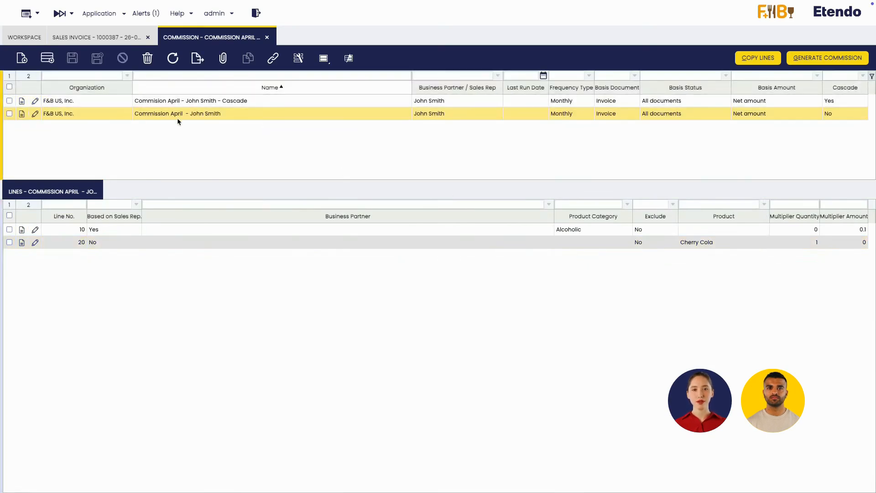
double_click(227, 101)
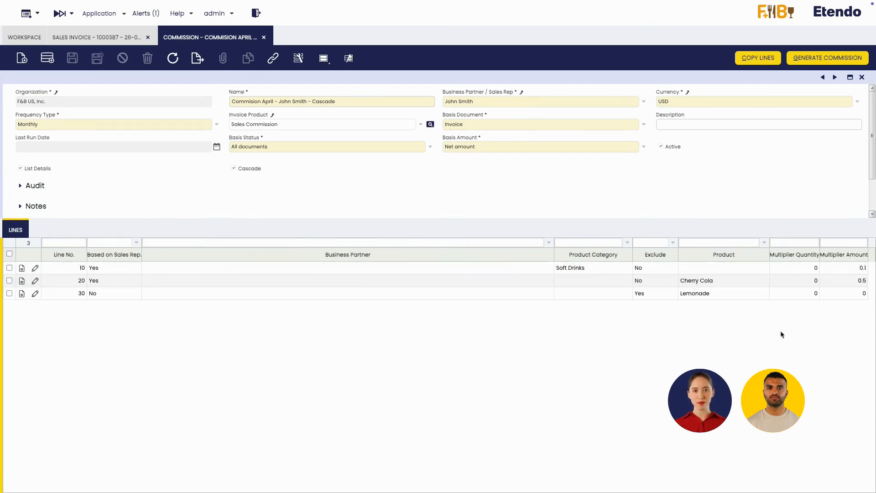
- Check the Cherry Cola and Lemonade lines of the cascade commission and return to the commission list
left_click(713, 281)
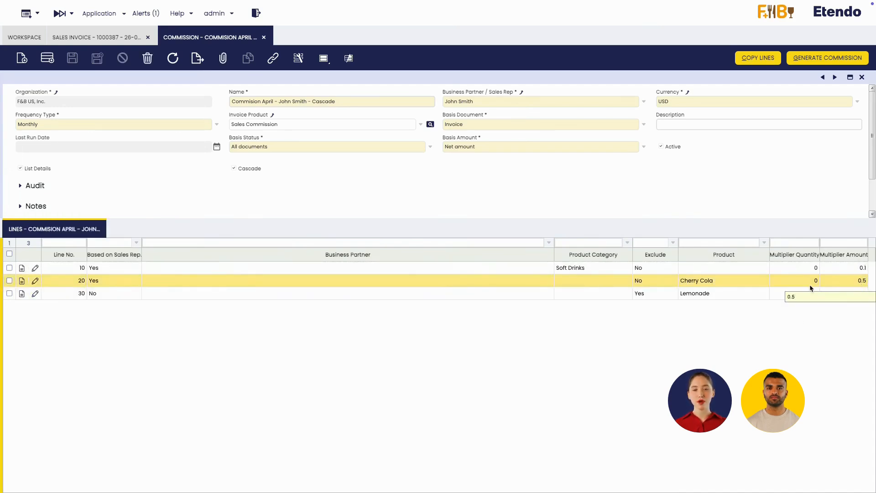
left_click(700, 296)
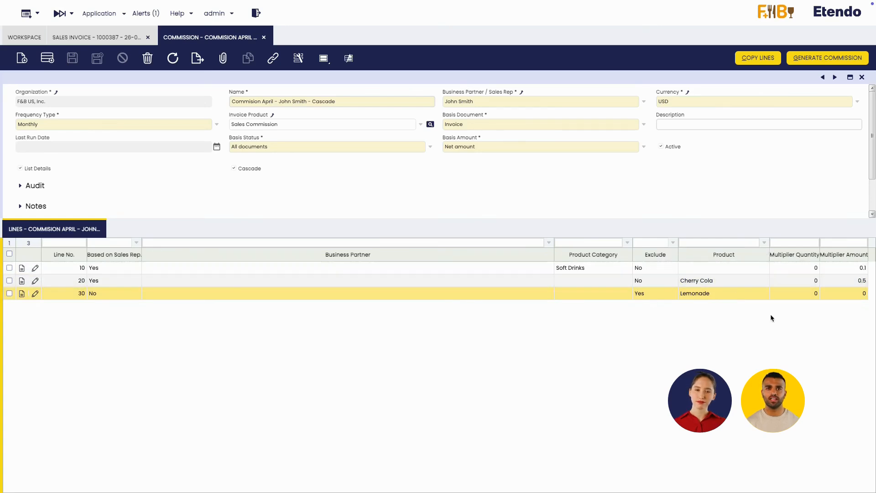
left_click(861, 78)
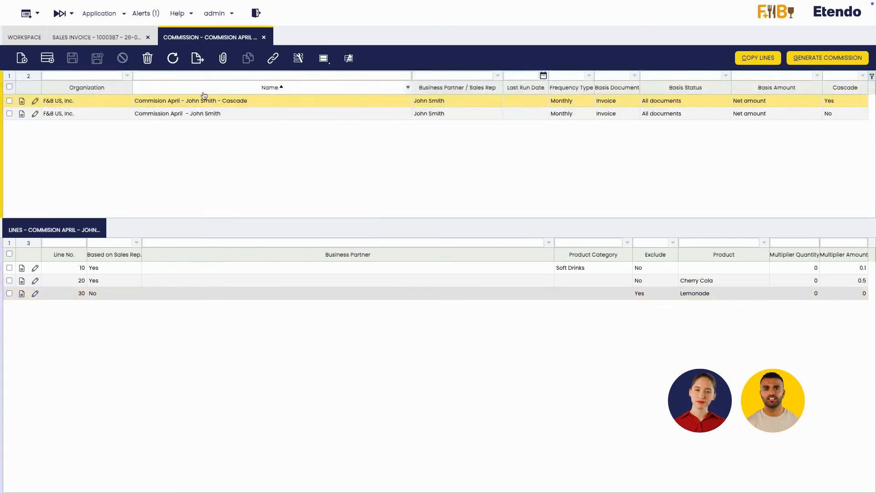
- Open the April commission not marked as Cascade and enlarge the header area above its lines
left_click(232, 115)
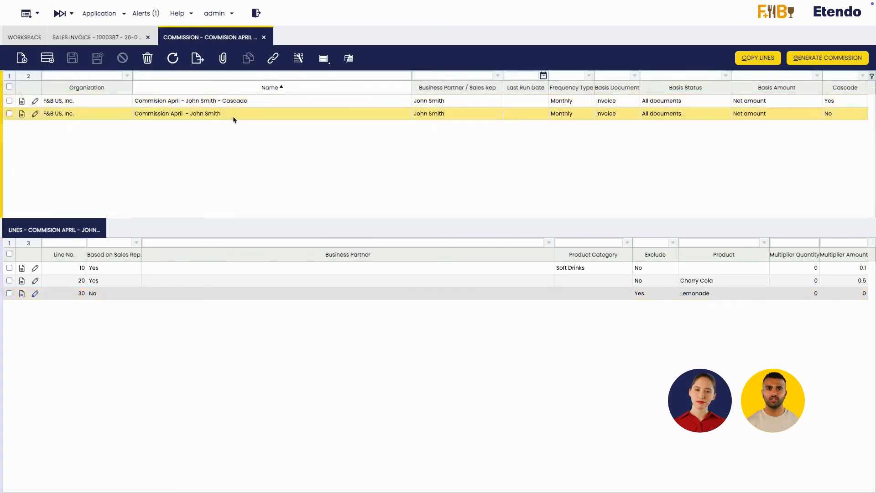
double_click(309, 120)
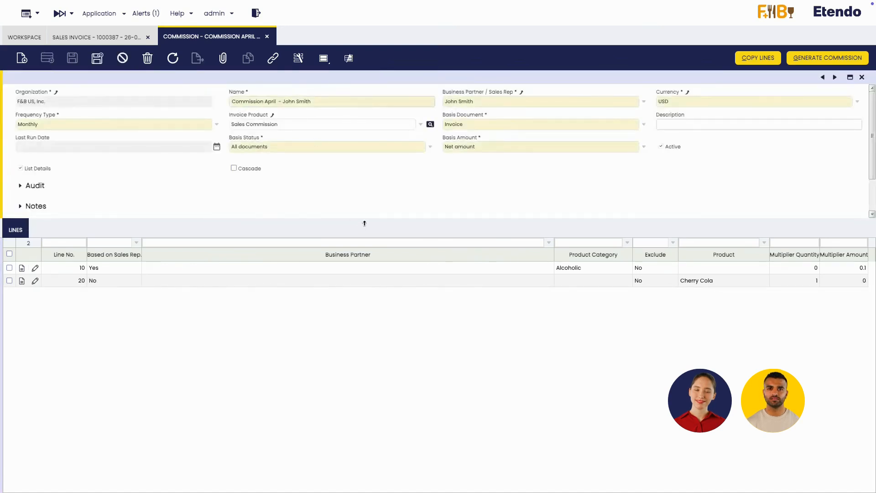
left_click_drag(364, 223, 366, 268)
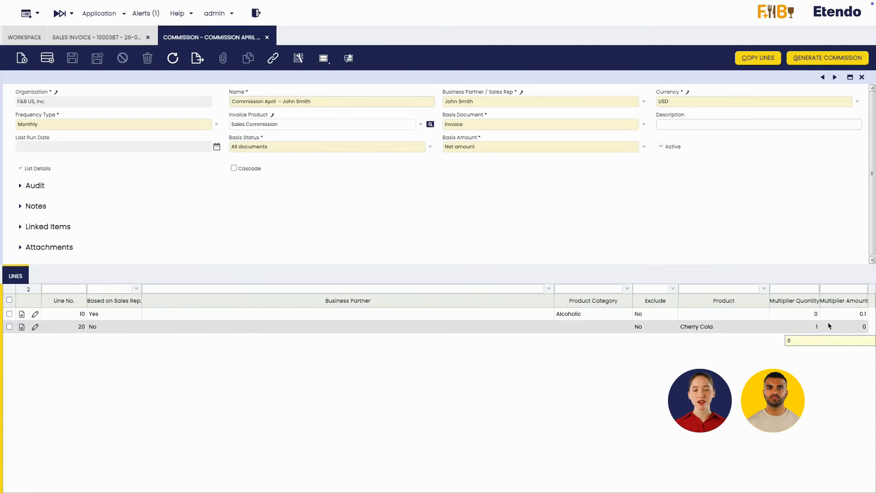
- Generate the commission for the non-cascade April record with the starting date 01-04-2025
left_click(803, 58)
left_click(430, 149)
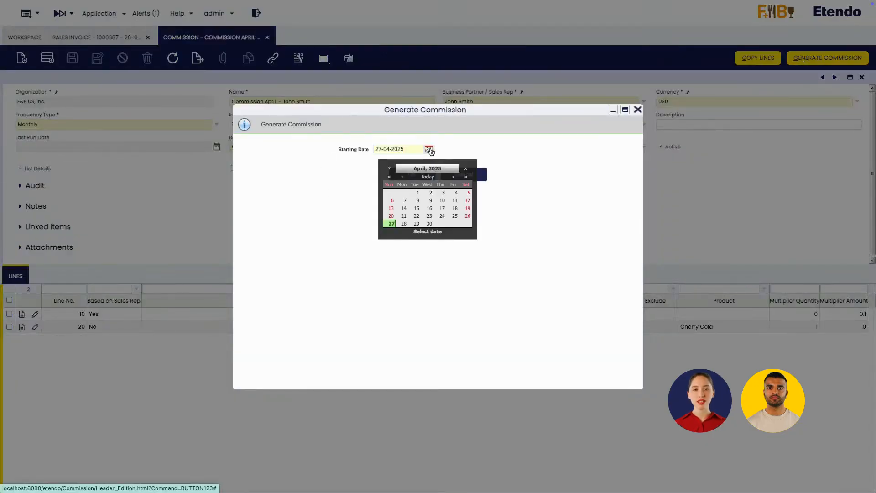
left_click(417, 192)
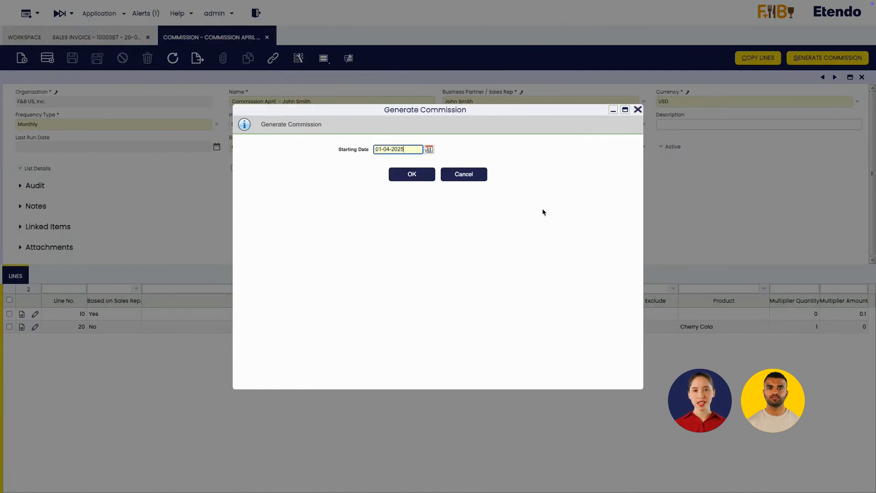
left_click(412, 174)
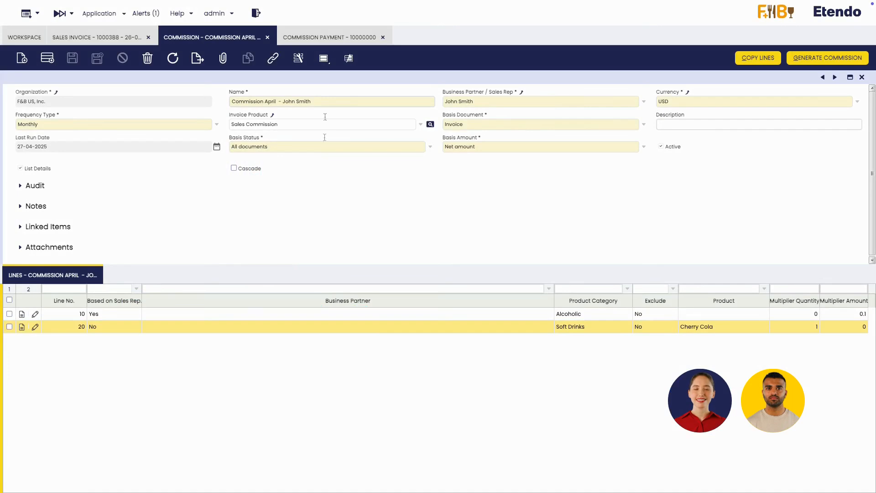
- Review the generated April commission payment and its amounts in both the list and the detail form
left_click(313, 41)
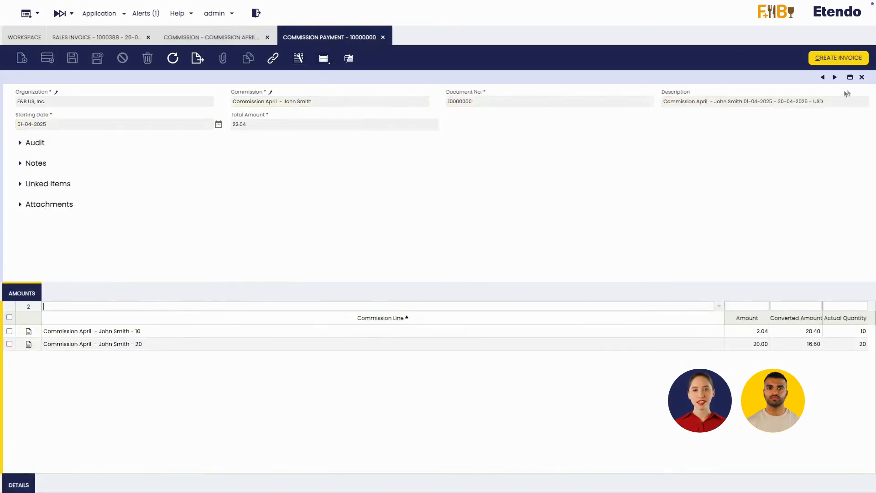
left_click(863, 78)
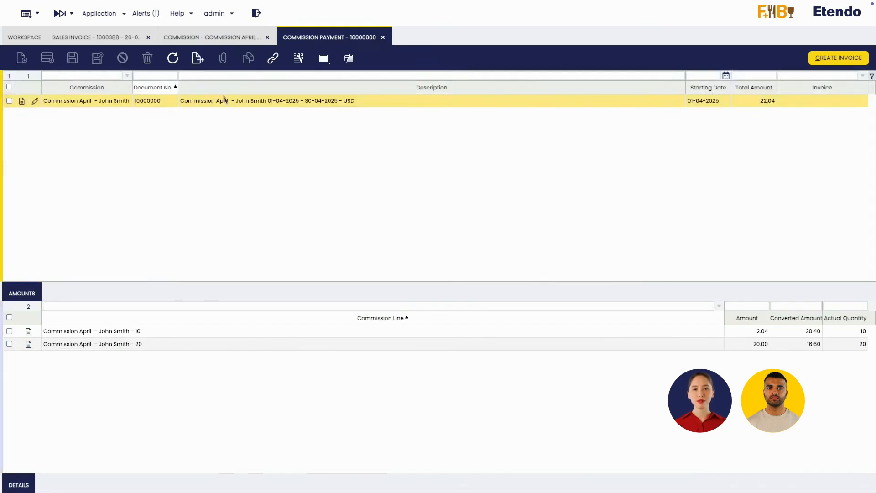
double_click(224, 100)
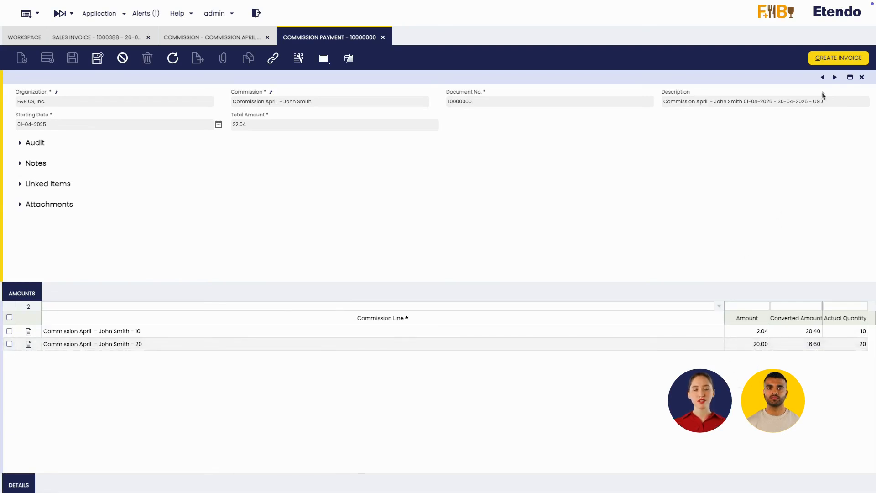
- Create an invoice from the April commission payment and open the resulting purchase invoice
left_click(825, 60)
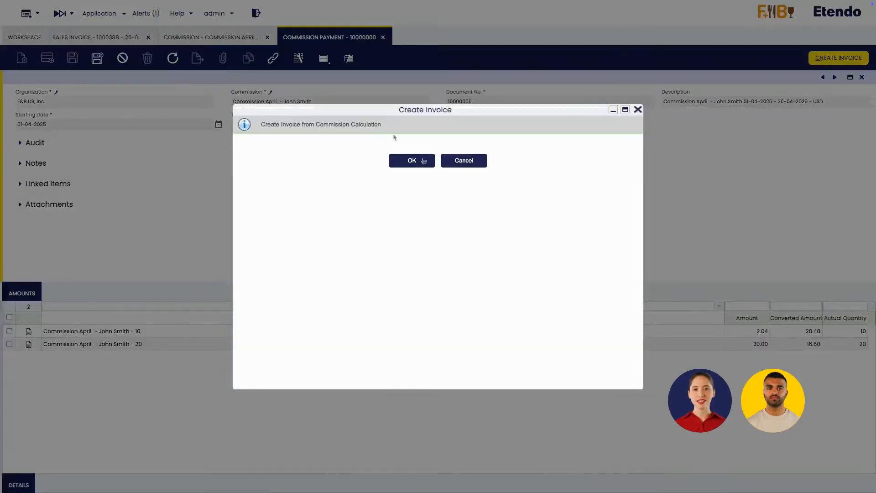
left_click(416, 160)
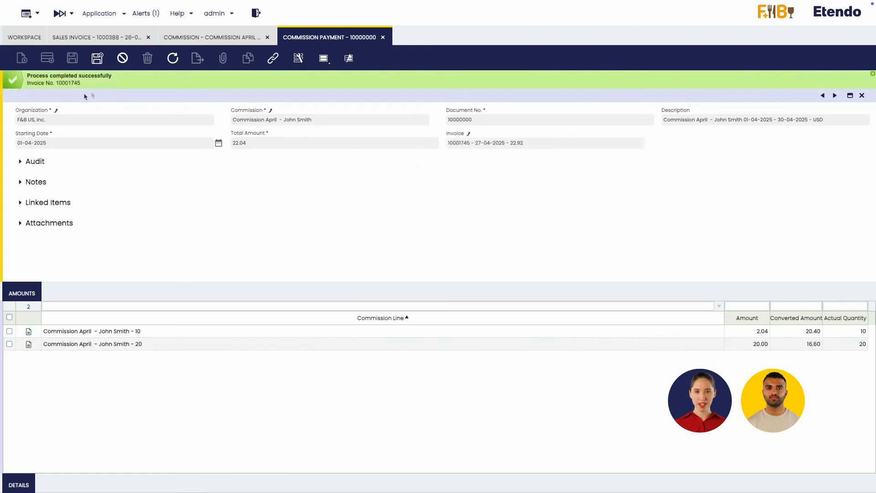
left_click(63, 83)
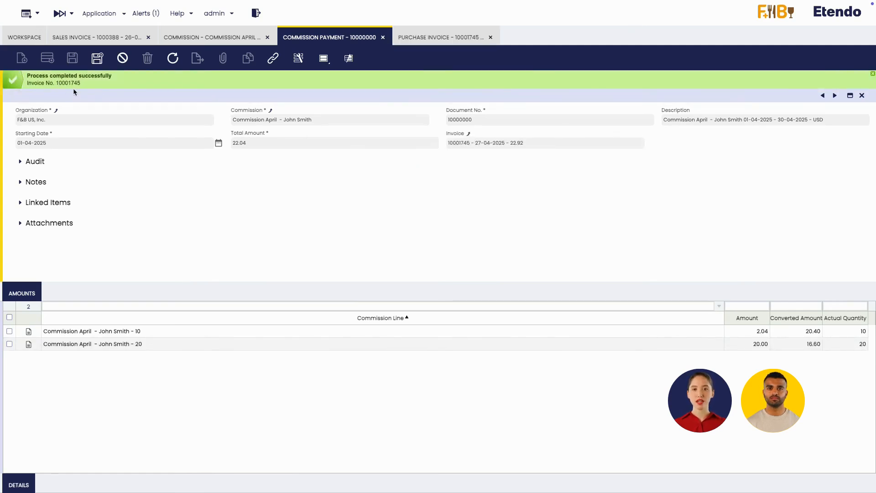
left_click(421, 38)
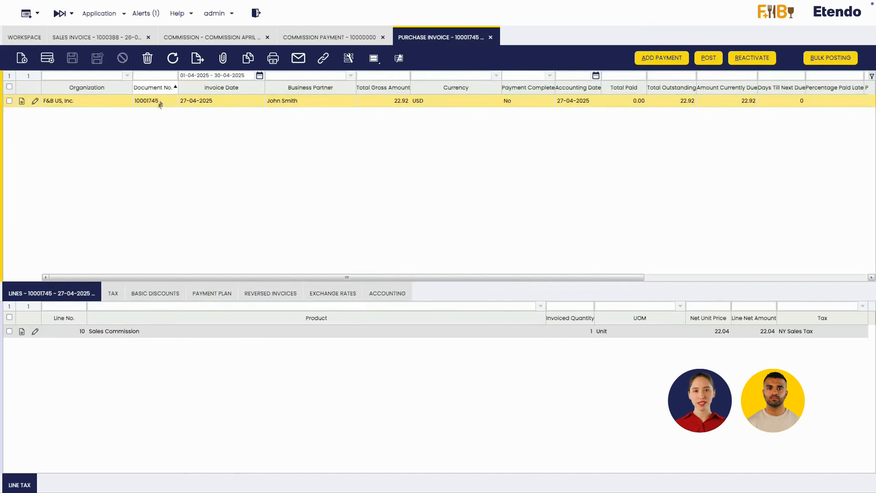